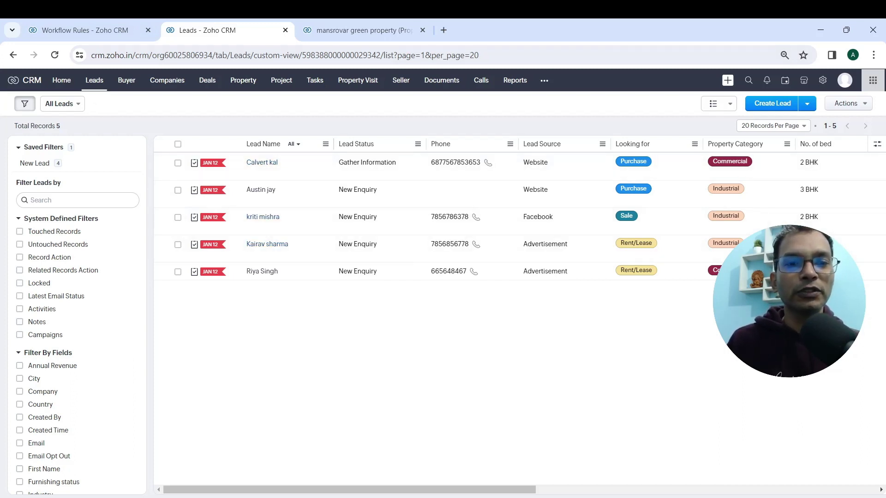
Open the lead with status Gather Information and review its contact, property requirement and address details.
click(262, 162)
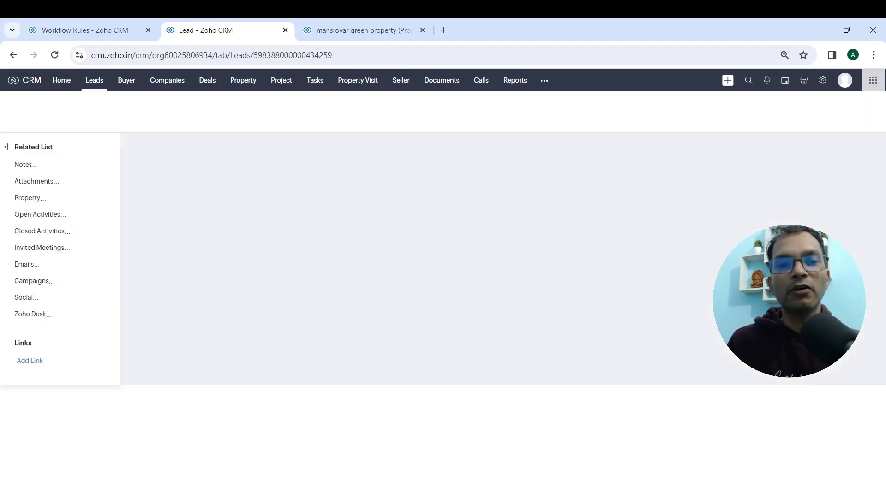
scroll(295, 322, down, 6)
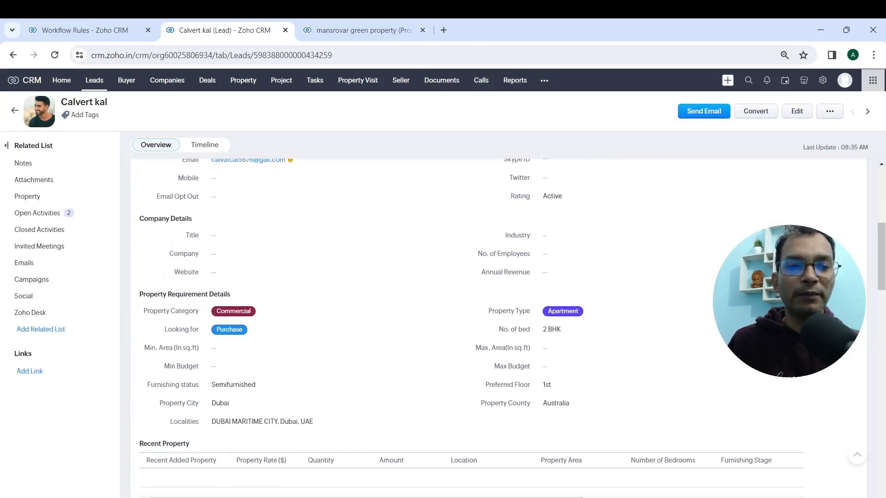
scroll(289, 321, up, 5)
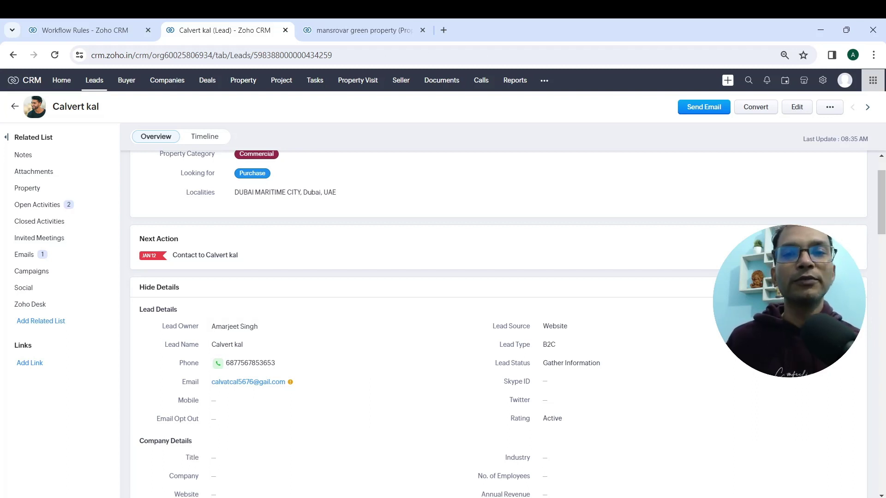
scroll(365, 304, down, 2)
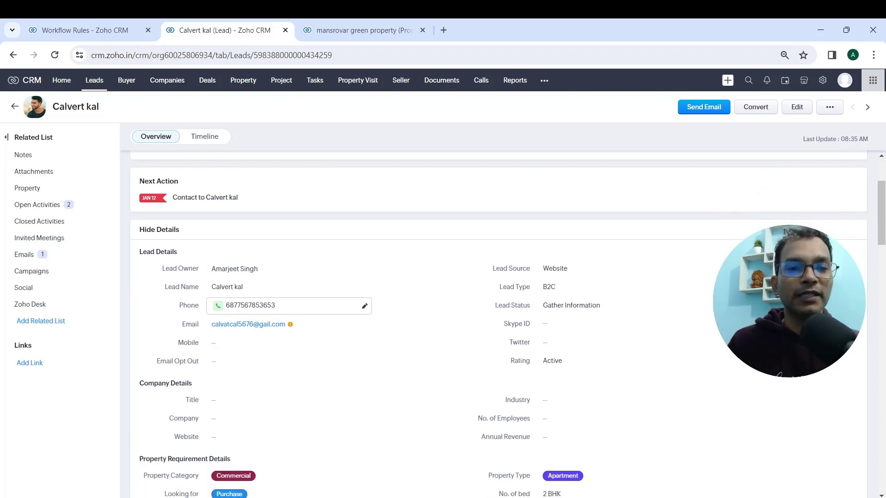
scroll(365, 286, up, 3)
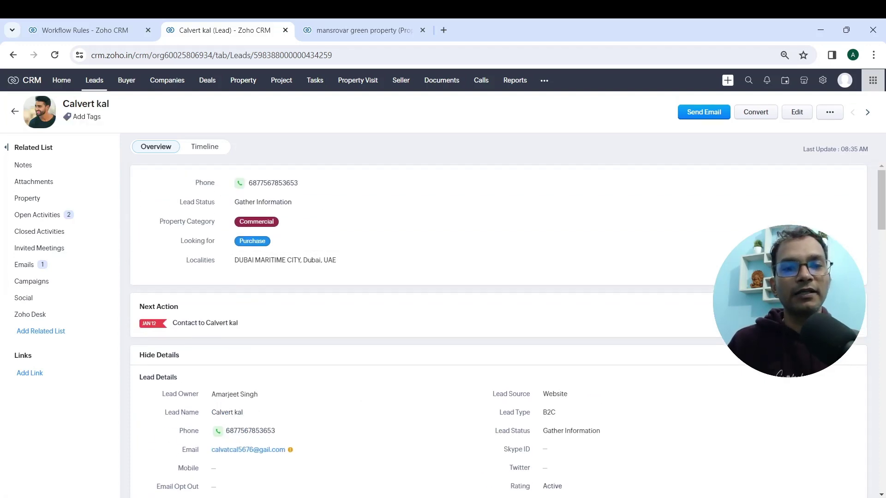
scroll(300, 265, down, 4)
scroll(289, 270, down, 5)
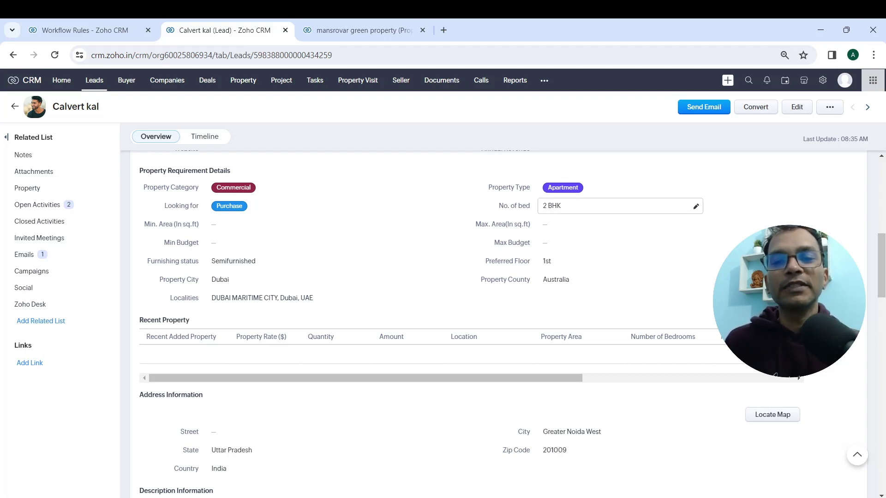
scroll(286, 277, down, 1)
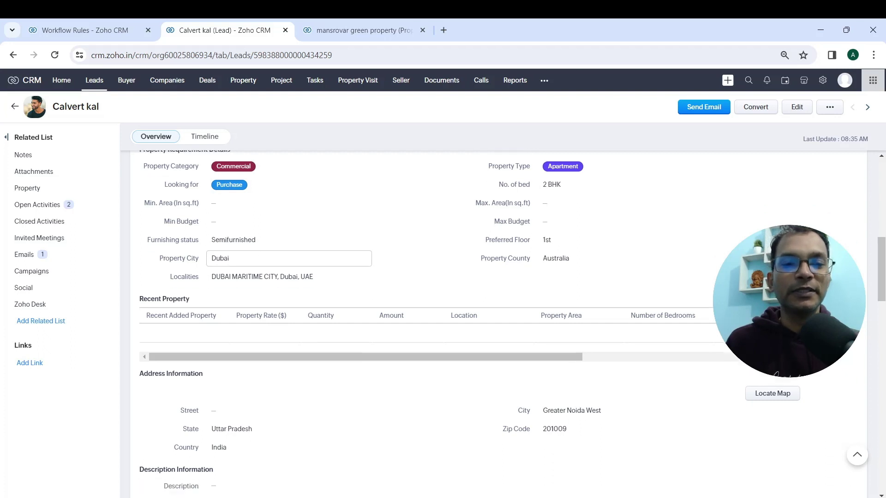
scroll(287, 249, down, 2)
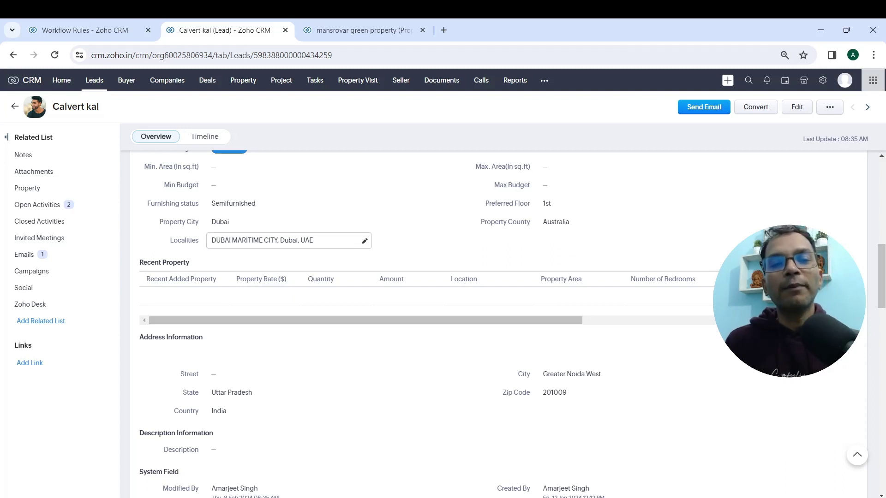
scroll(286, 241, up, 3)
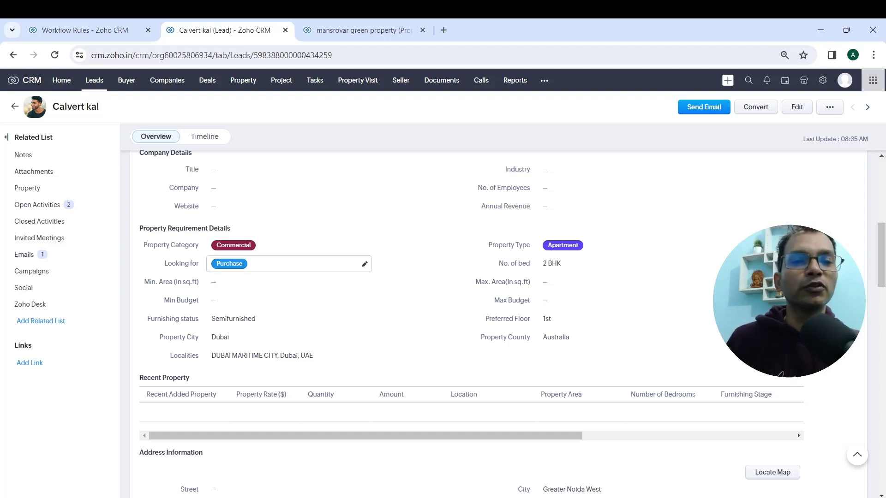
scroll(289, 245, up, 10)
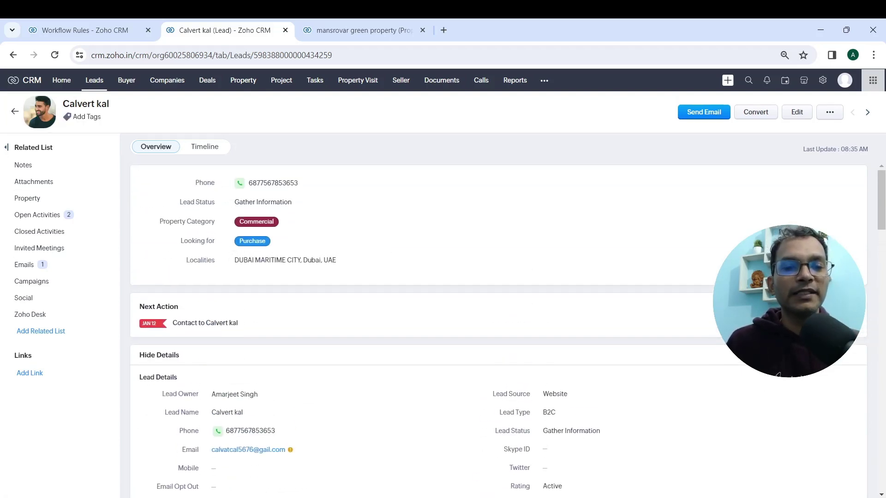
Set the lead's status to Matching Property Requested and convert the lead into a buyer and a deal.
click(383, 203)
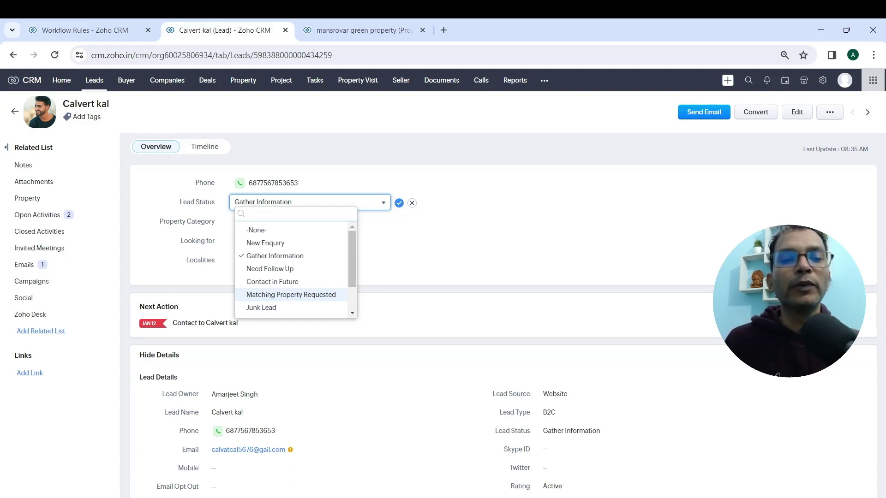
key(Return)
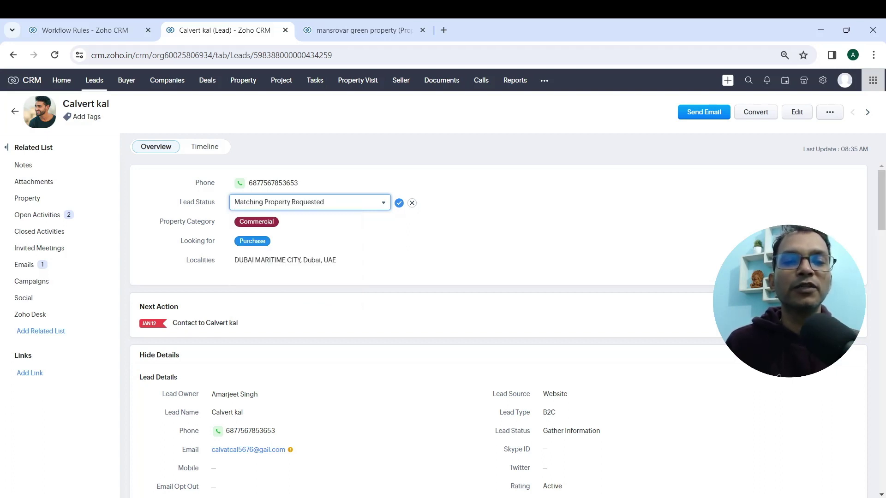
key(Return)
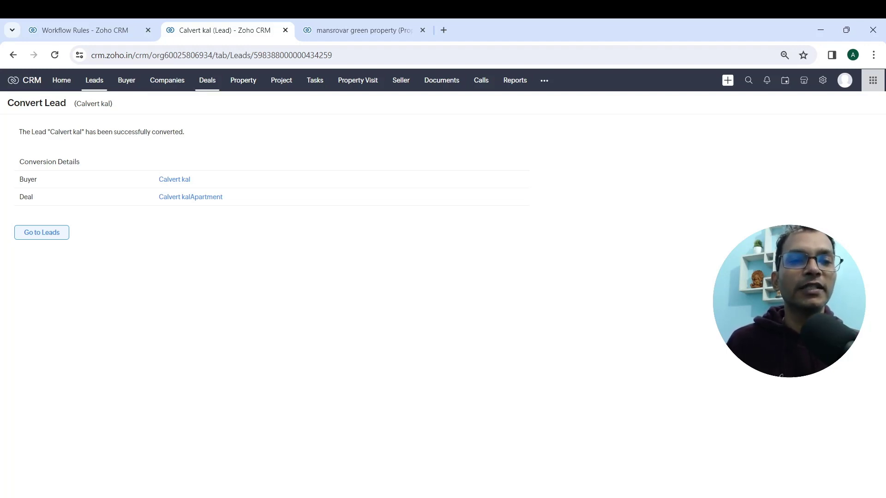
Refresh the deals list, open the newly converted apartment deal and look over its deal information and contact person.
click(207, 81)
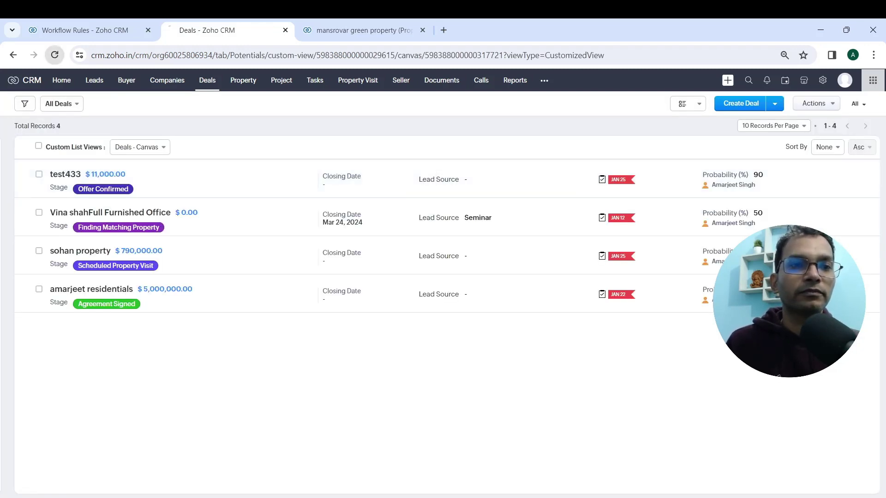
click(55, 55)
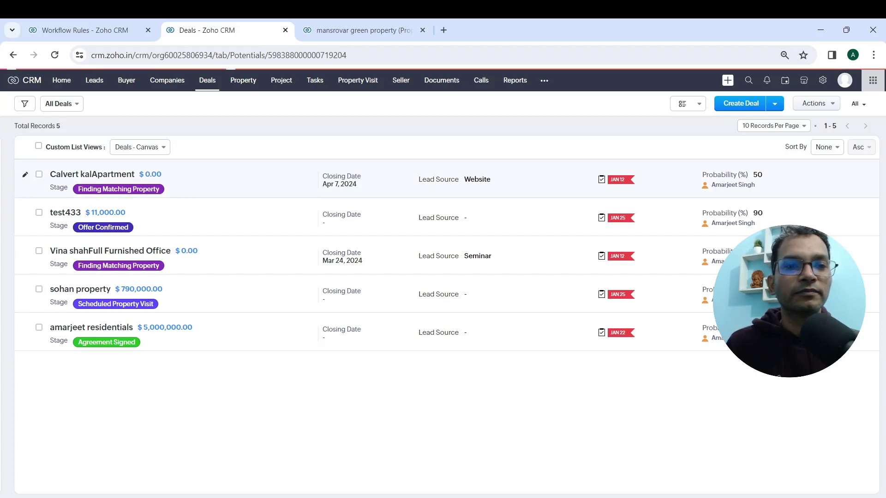
scroll(499, 323, down, 7)
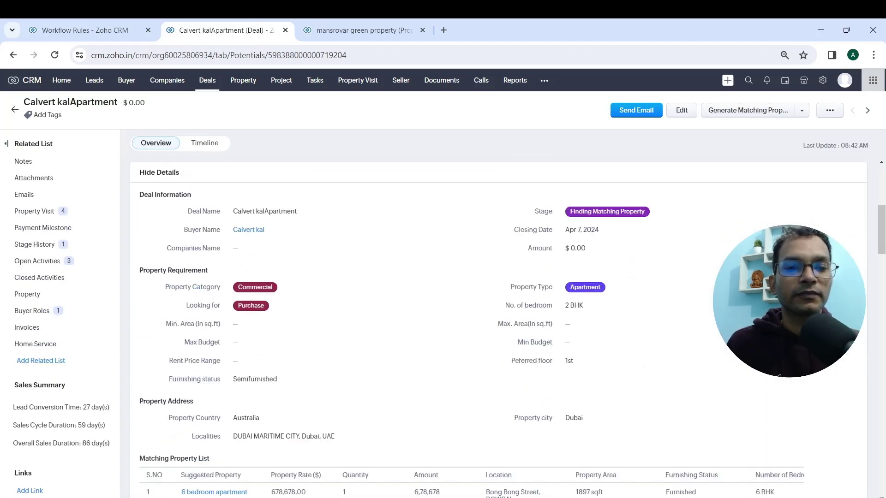
scroll(797, 462, down, 4)
scroll(798, 403, up, 7)
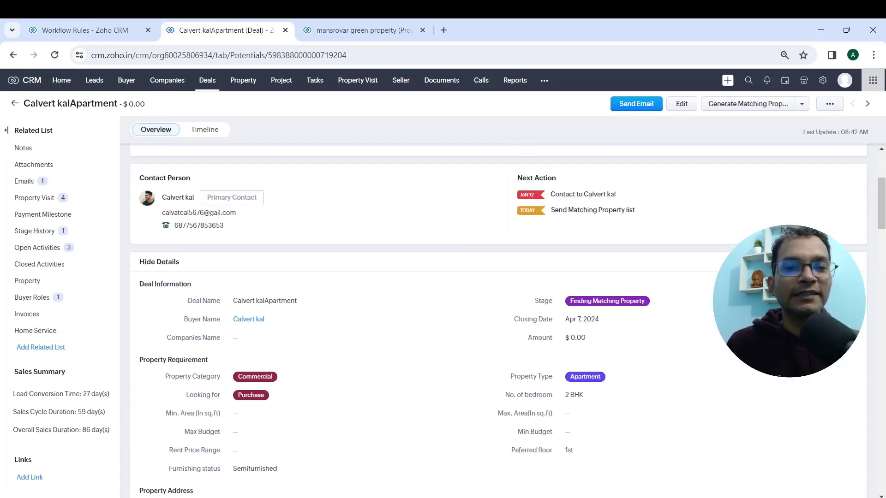
Examine the deal's Matching Property List and compare it with the property requirement and address details.
scroll(797, 403, down, 6)
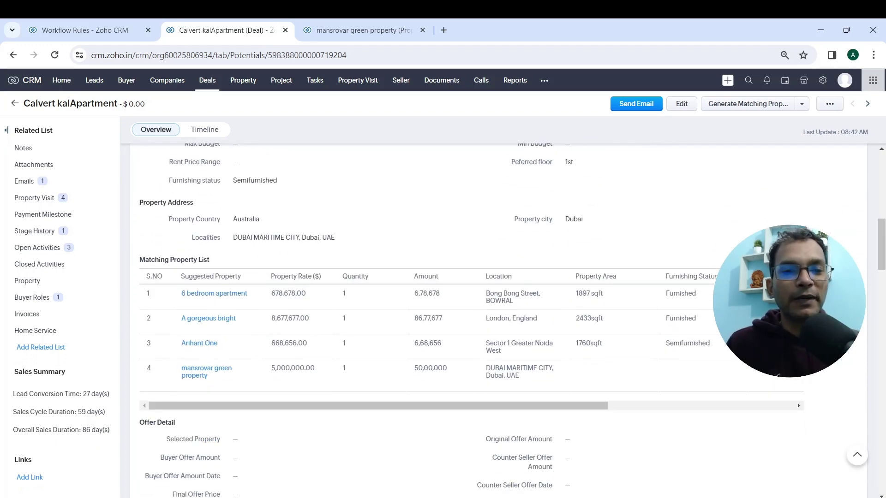
scroll(798, 403, down, 1)
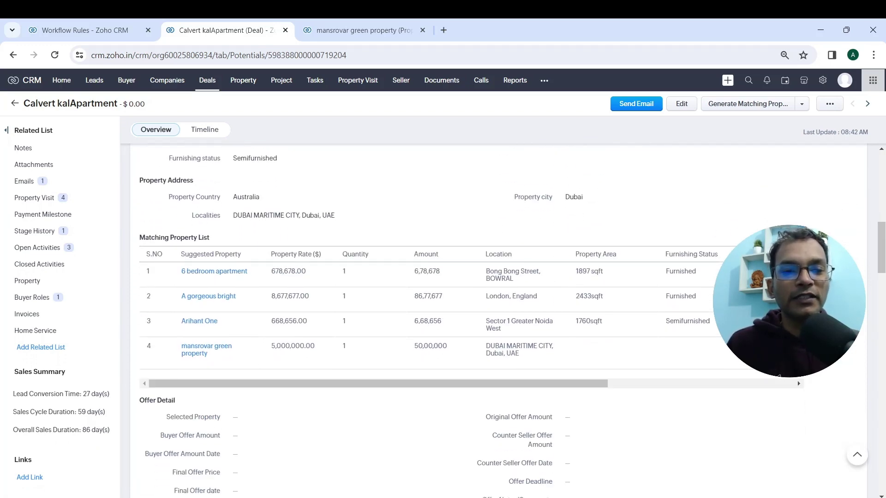
scroll(798, 381, down, 4)
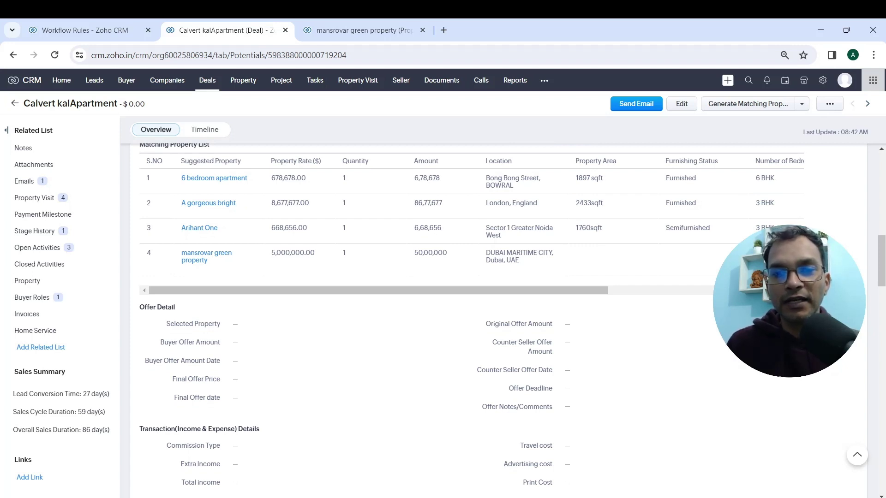
scroll(479, 320, up, 2)
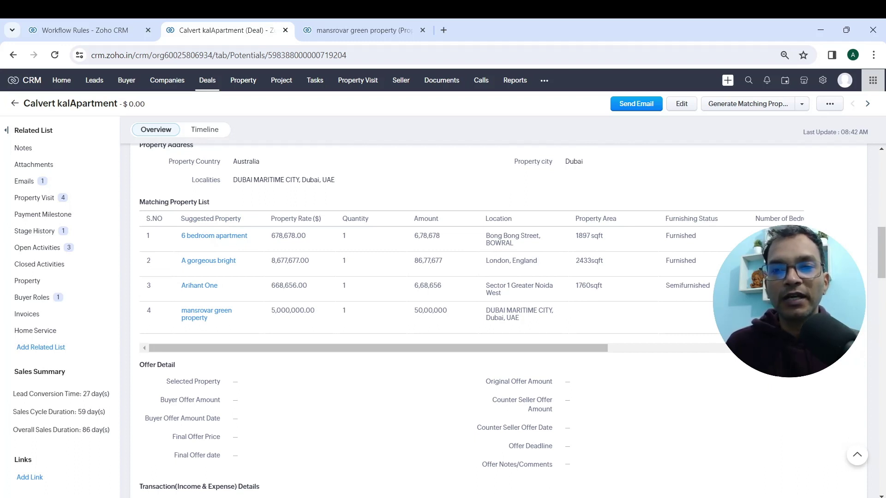
scroll(479, 320, up, 2)
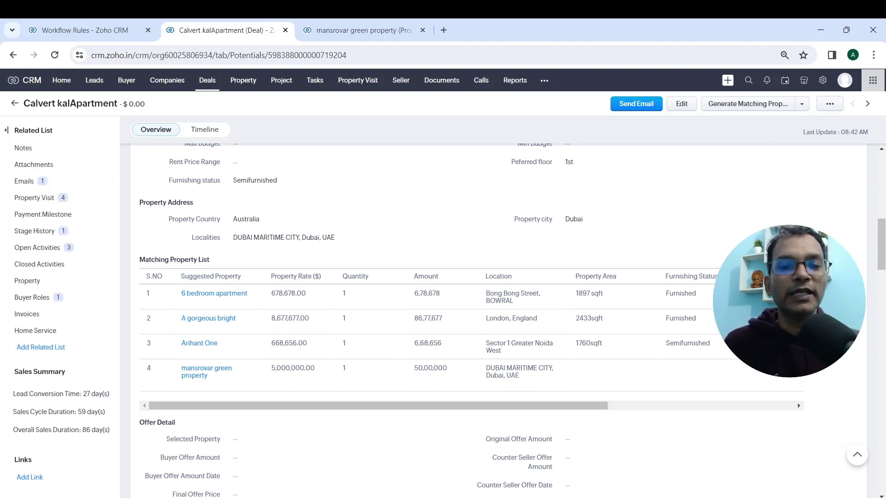
scroll(461, 299, down, 1)
scroll(462, 300, up, 2)
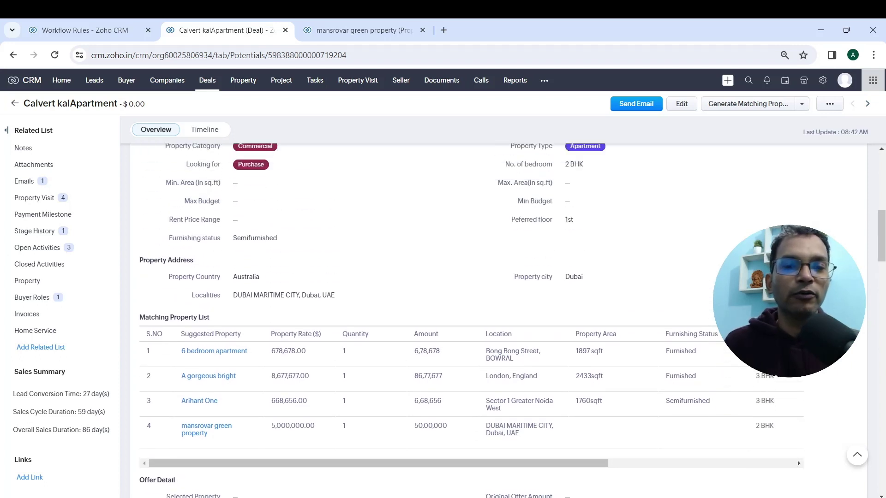
scroll(798, 460, up, 2)
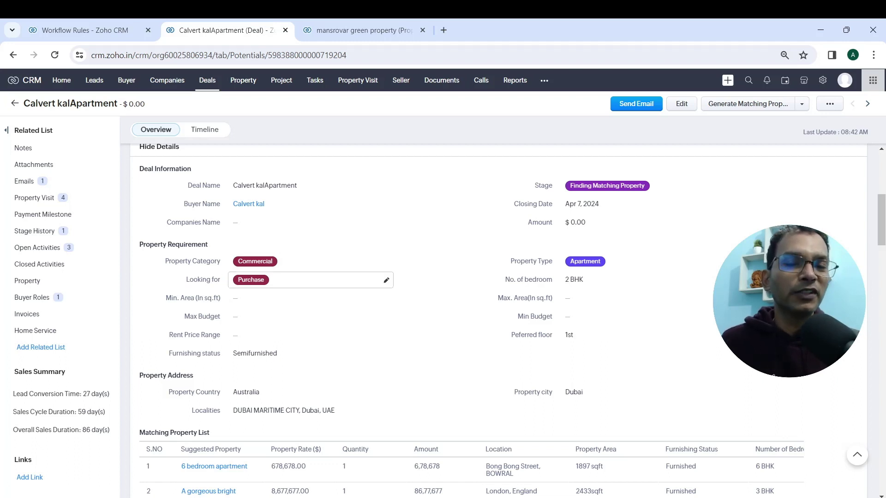
scroll(798, 460, down, 2)
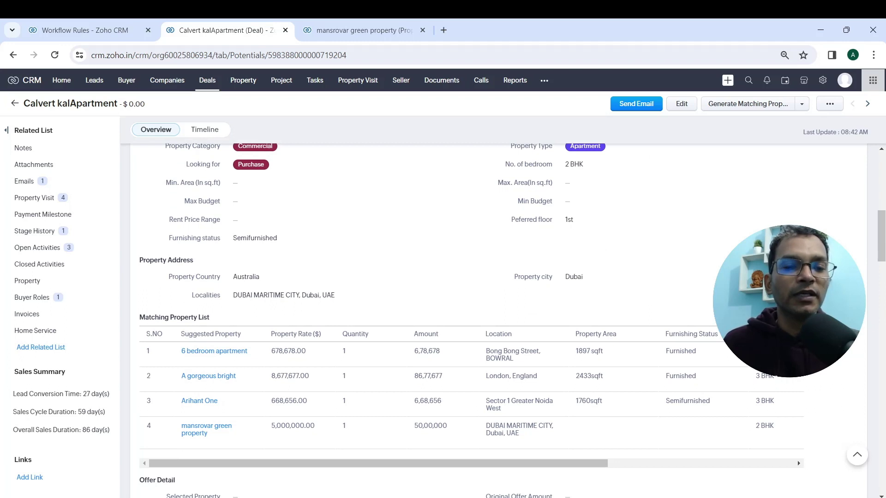
scroll(798, 462, up, 1)
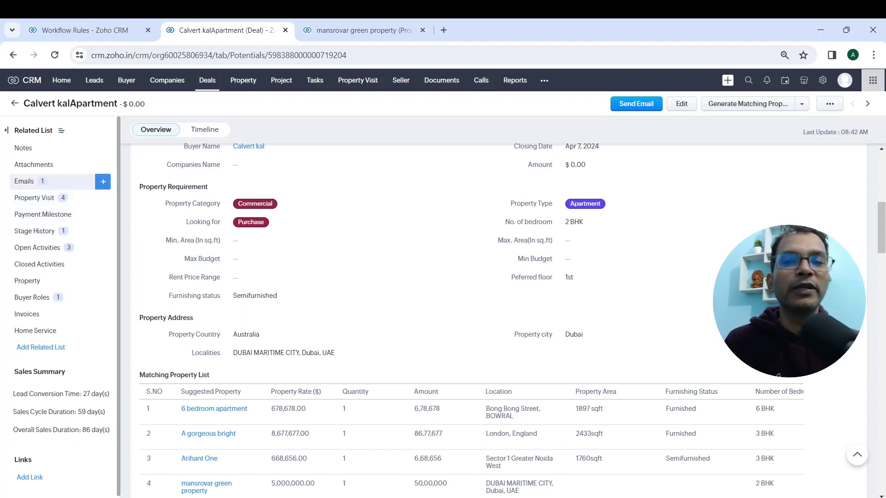
Generate the matching property PDF for the deal and bring up its preview.
scroll(797, 467, down, 1)
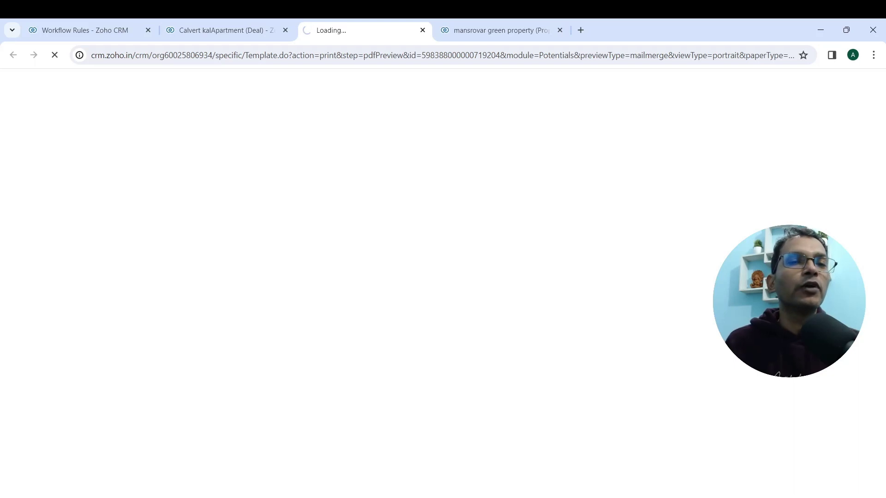
click(227, 30)
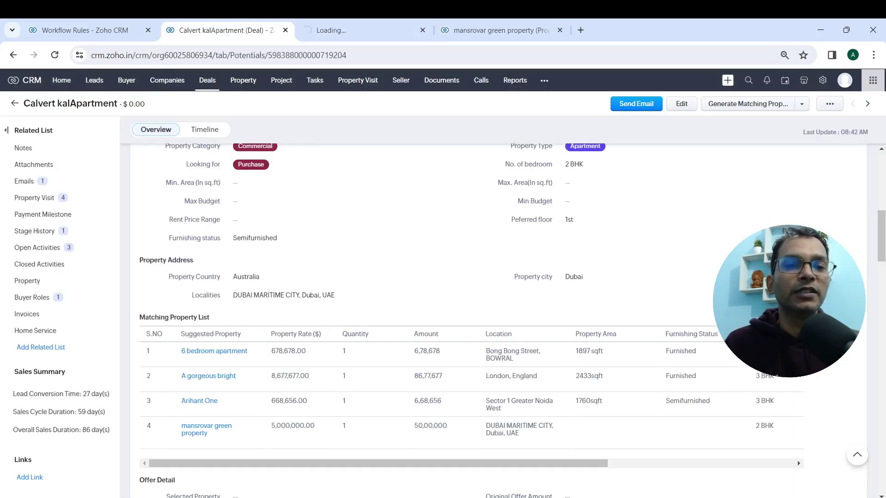
scroll(797, 461, down, 1)
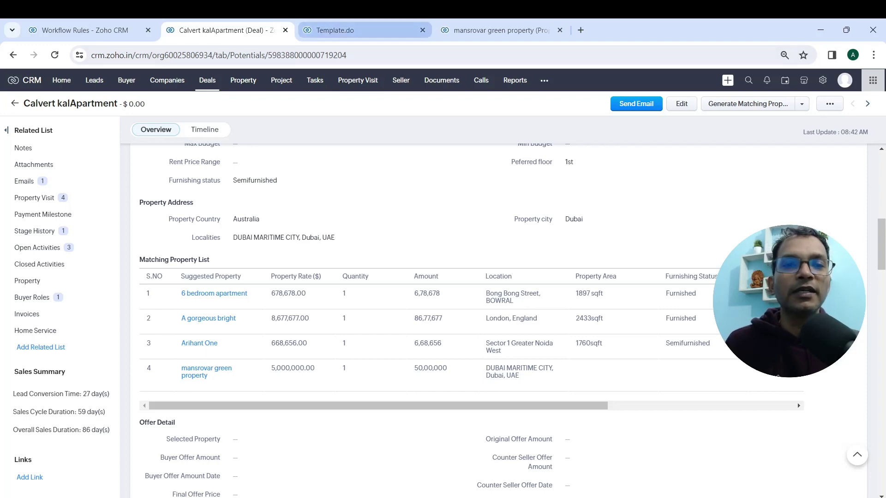
key(ctrl+Tab)
Review the PDF's requirements table and the suggested property listings on both pages.
scroll(524, 300, down, 4)
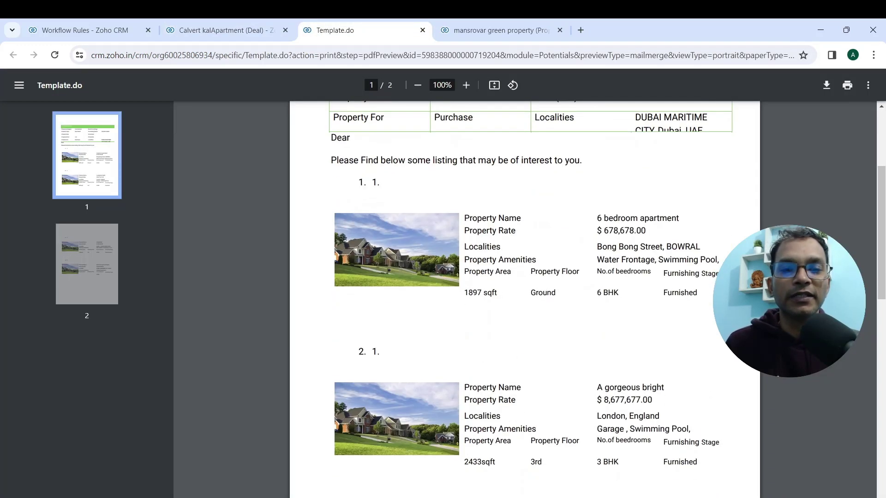
scroll(525, 299, down, 12)
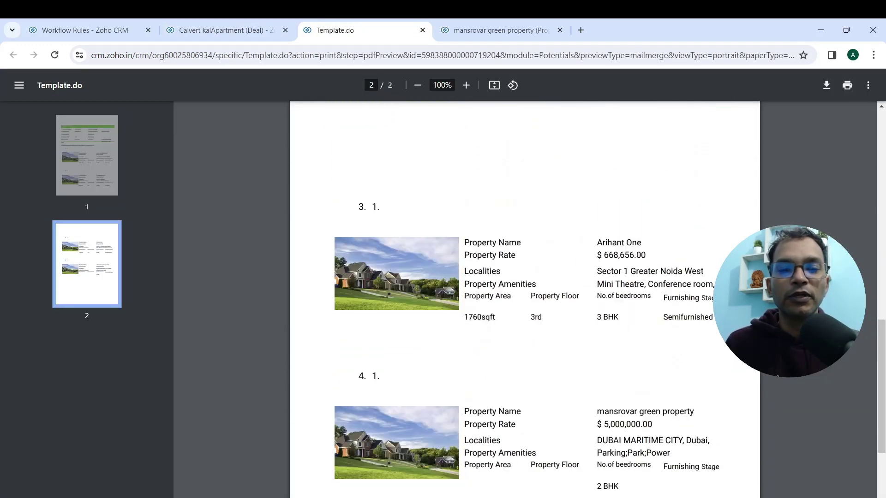
scroll(525, 299, up, 15)
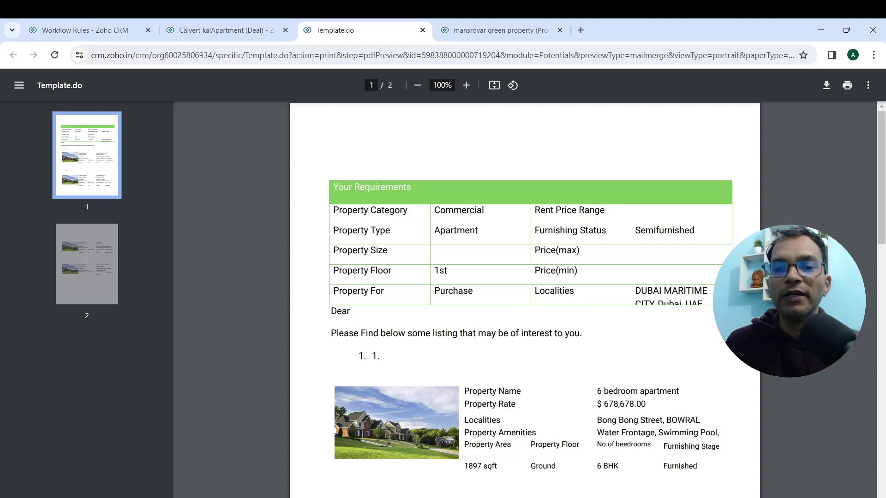
scroll(524, 300, down, 4)
scroll(525, 300, down, 10)
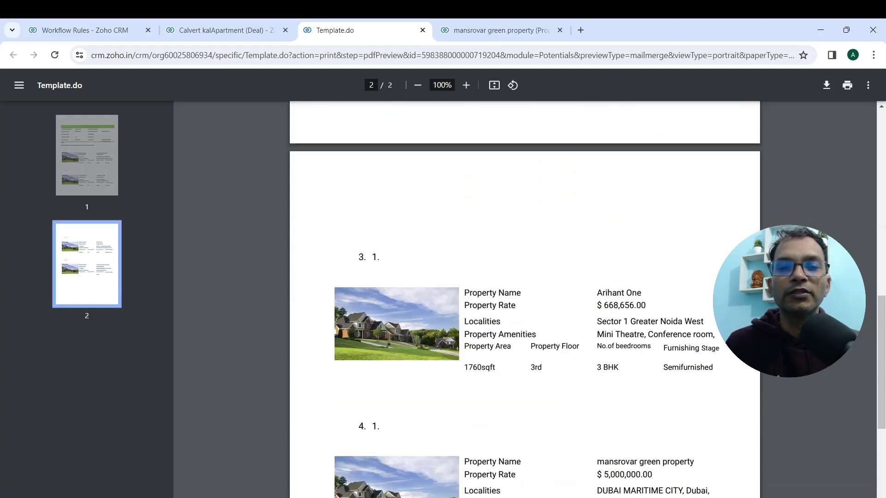
scroll(526, 300, down, 3)
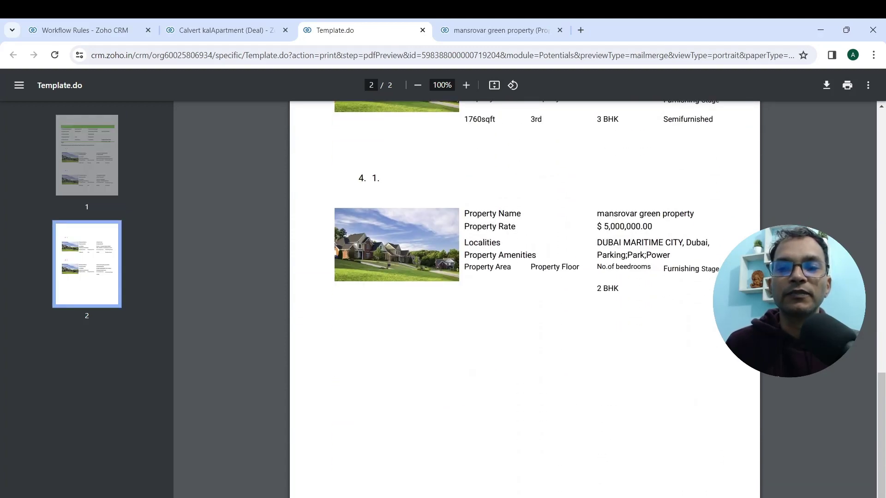
scroll(524, 299, up, 9)
scroll(525, 300, up, 10)
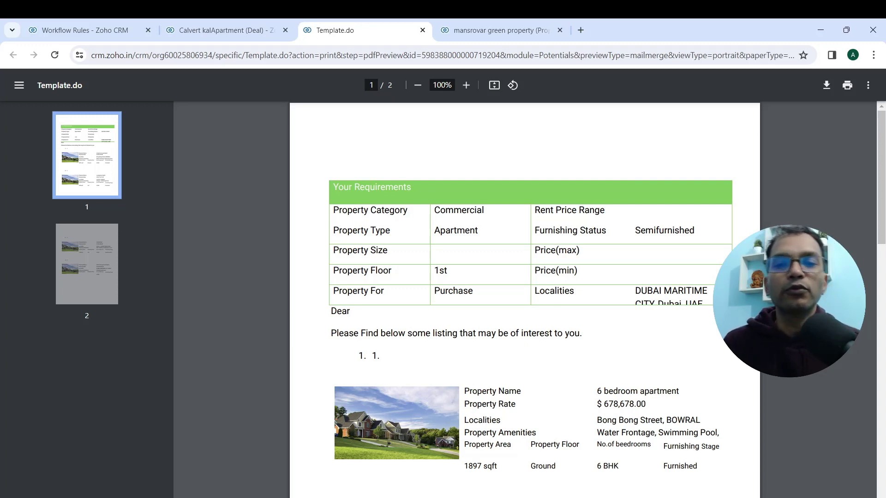
Go through the PDF again from the requirements table to the last suggested property, mansrovar green property.
scroll(525, 299, down, 2)
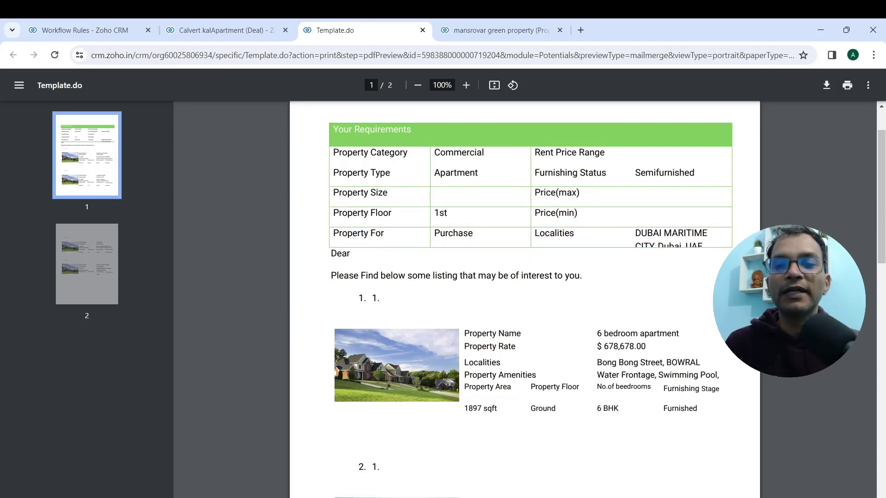
scroll(525, 300, down, 7)
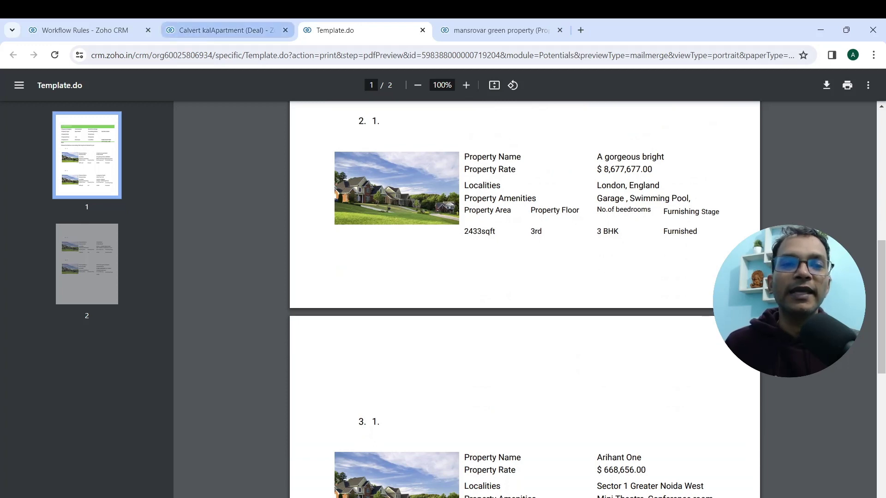
scroll(524, 299, down, 6)
scroll(525, 300, down, 3)
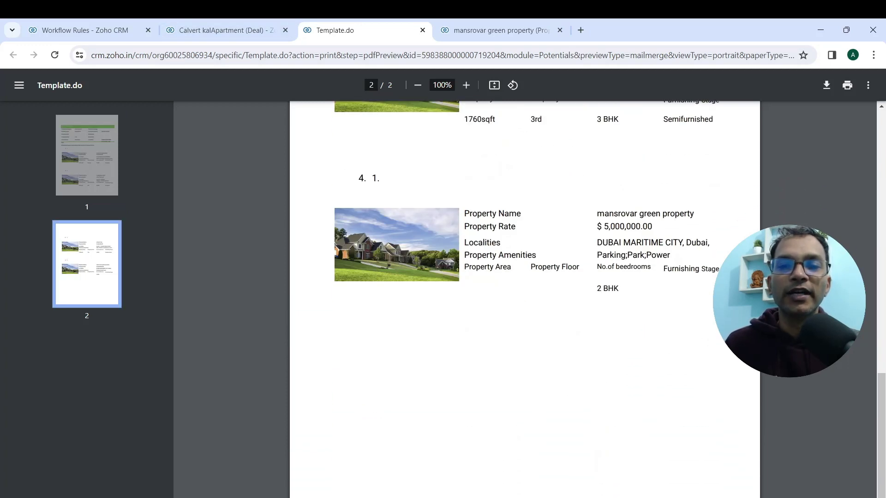
scroll(526, 300, up, 6)
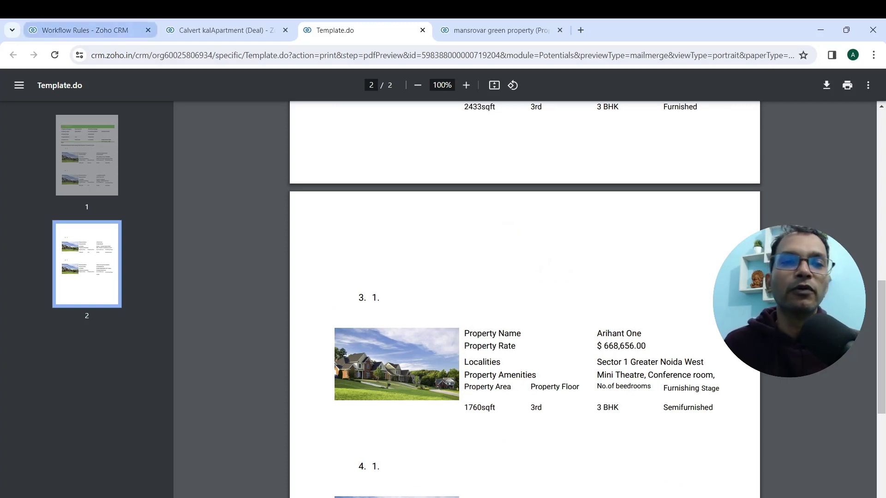
Compare the deal's Matching Property List with the listings on the second page of the PDF.
click(222, 30)
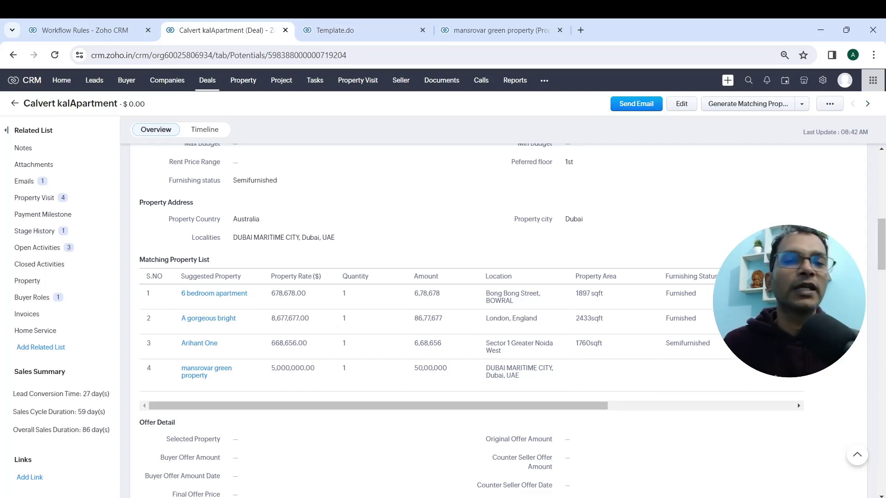
click(351, 30)
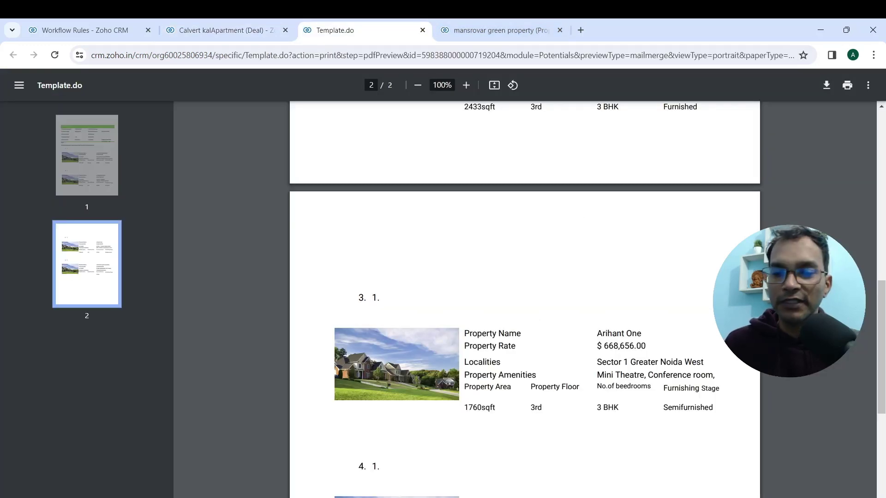
scroll(525, 300, down, 3)
Return to the deal record and check its stage and property requirements against the suggested properties.
key(ctrl+shift+Tab)
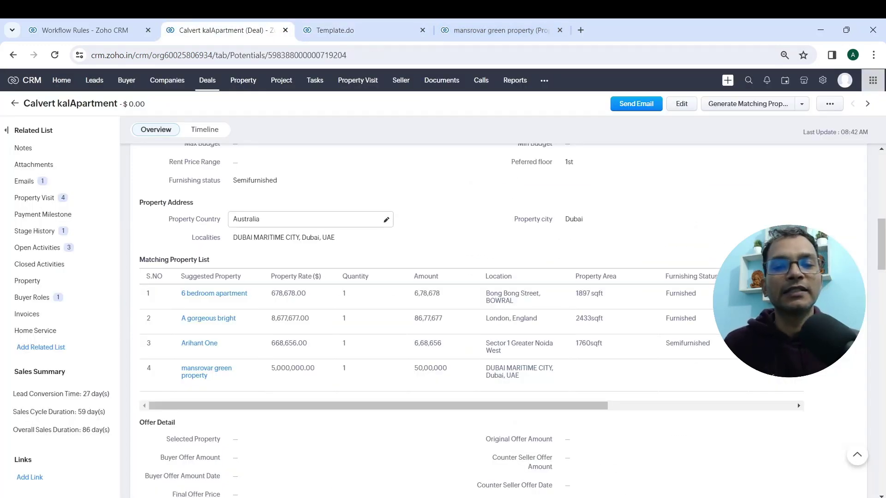
scroll(645, 219, up, 3)
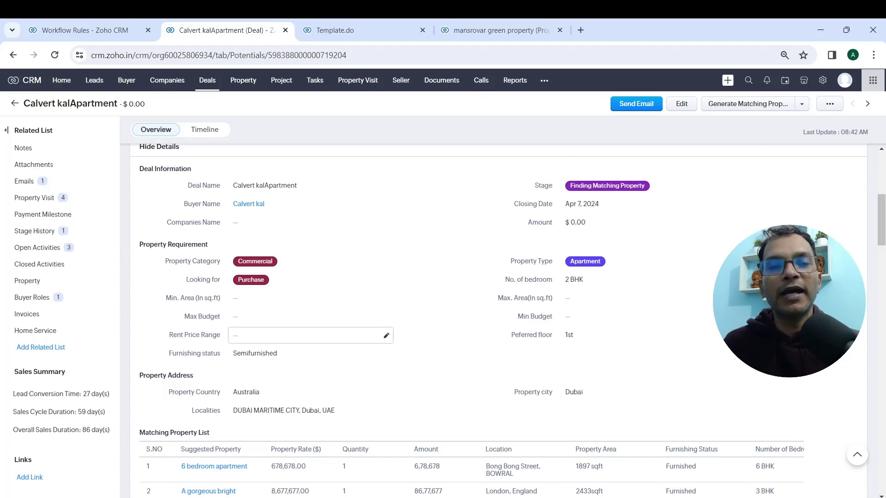
scroll(323, 411, down, 3)
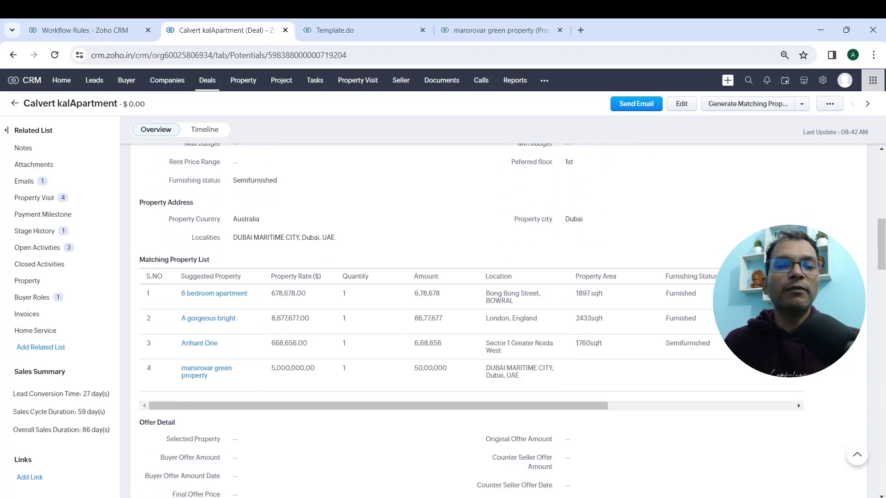
scroll(415, 323, up, 3)
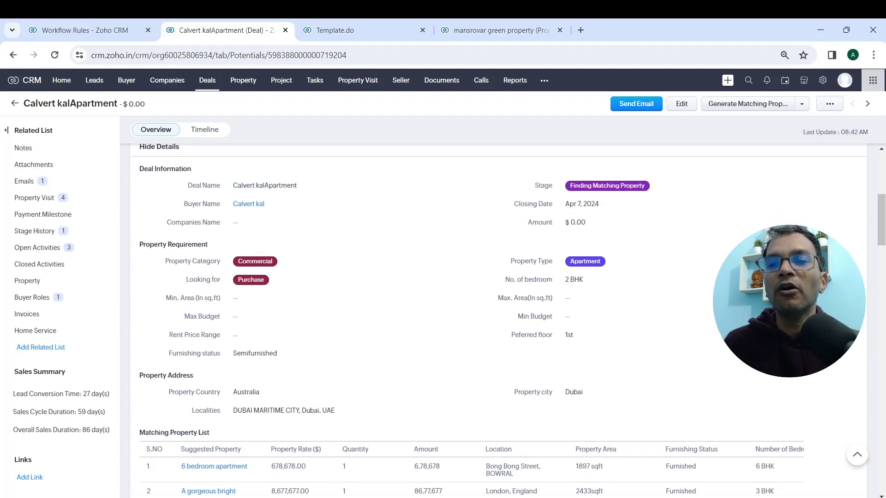